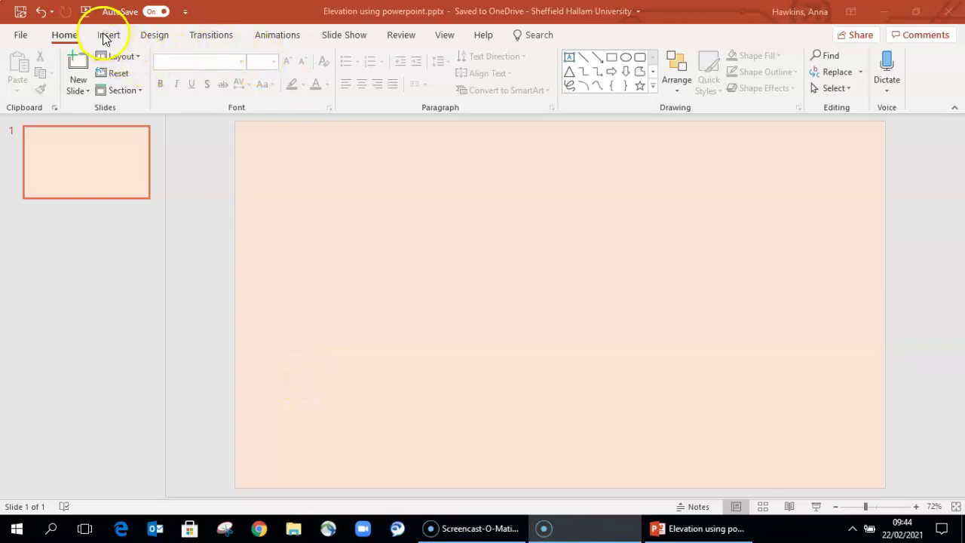
Step: Draw a large Insert > Shapes rectangle across most of the blank slide in Elevation using powerpoint.pptx
{"action": "left_click", "coordinate": [106, 36]}
{"action": "left_click", "coordinate": [104, 39]}
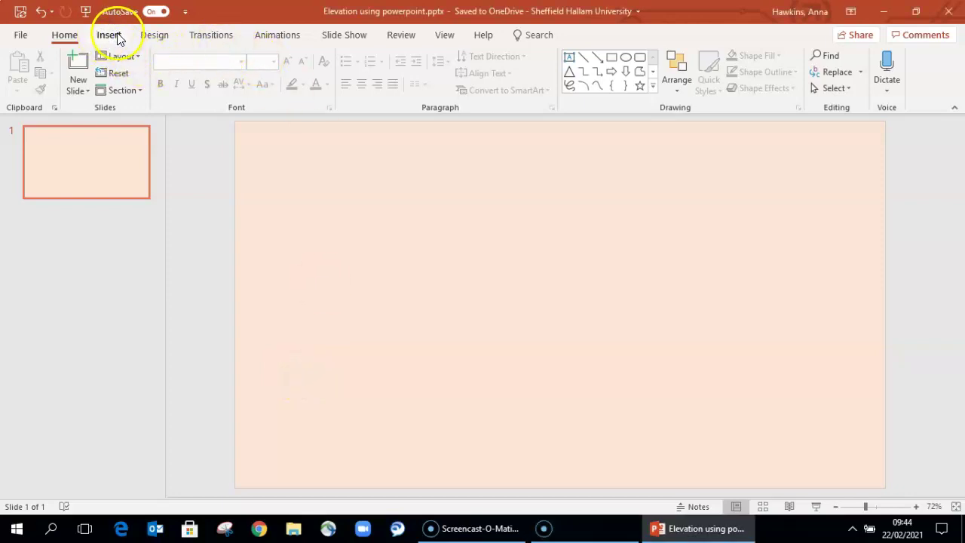
{"action": "left_click", "coordinate": [105, 35]}
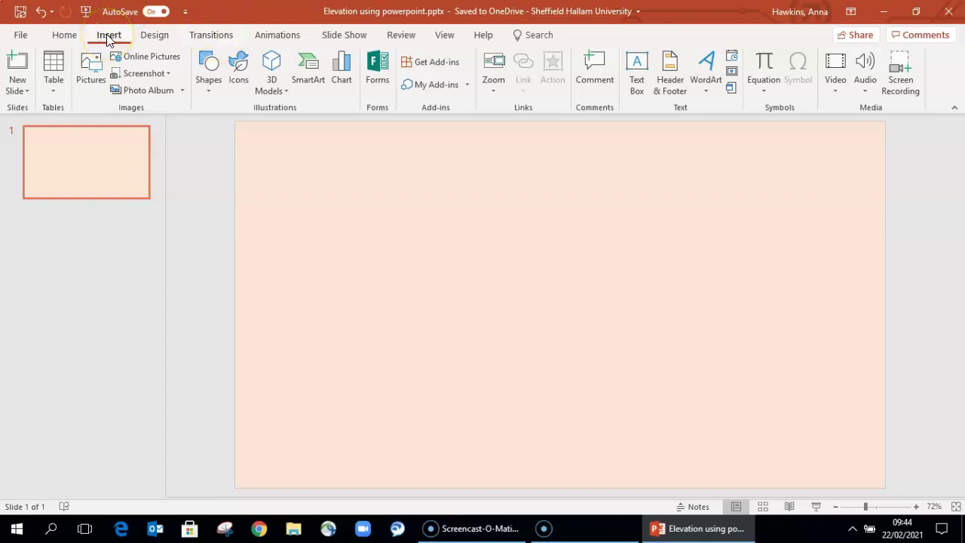
{"action": "left_click", "coordinate": [208, 66]}
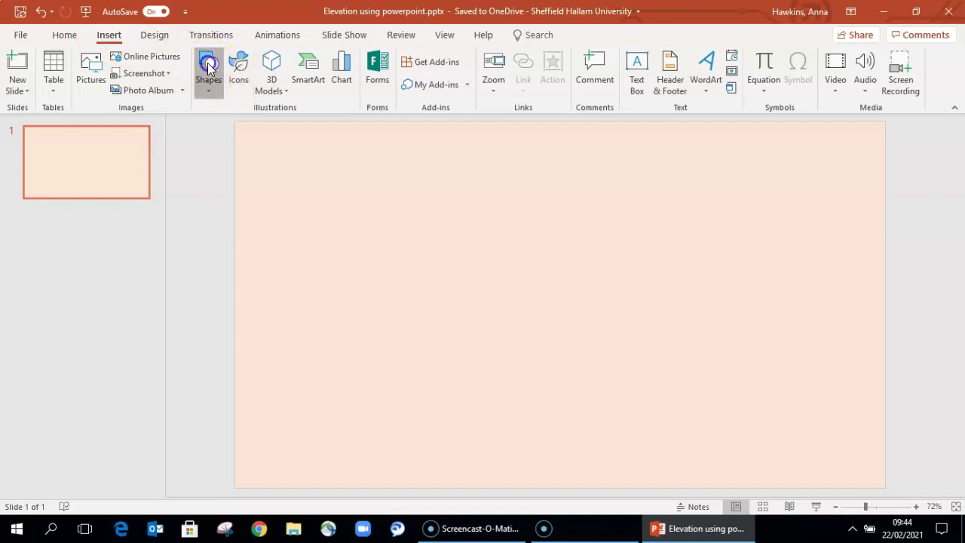
{"action": "left_click", "coordinate": [241, 124]}
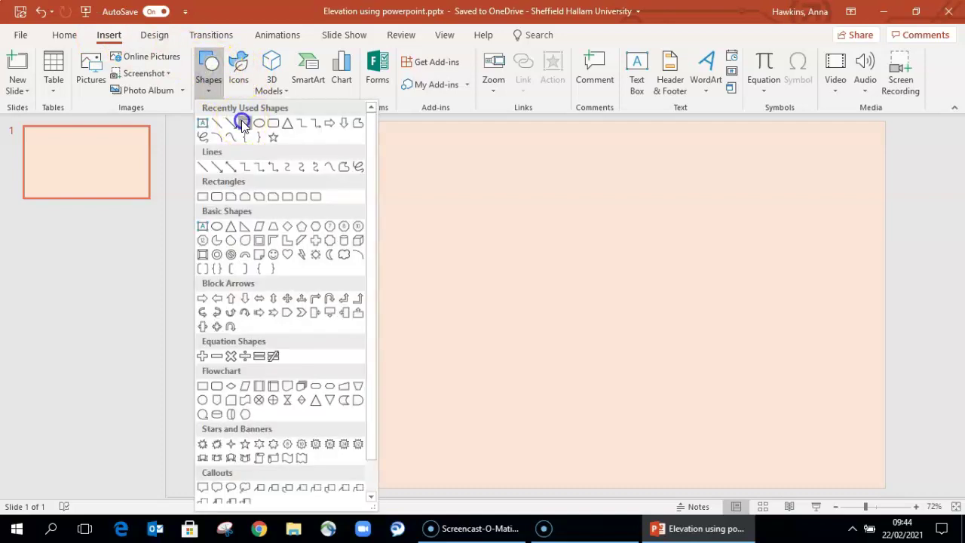
{"action": "mouse_move", "coordinate": [310, 185]}
{"action": "left_mouse_down"}
{"action": "mouse_move", "coordinate": [777, 318]}
{"action": "mouse_move", "coordinate": [777, 435]}
{"action": "mouse_move", "coordinate": [797, 461]}
{"action": "left_mouse_up"}
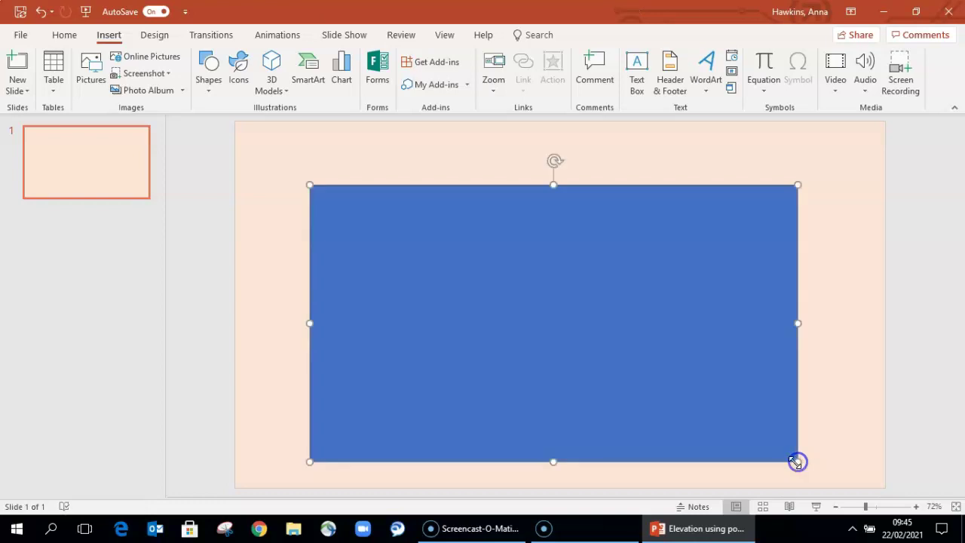
Step: Fill the large blue rectangle white from the mini toolbar's Fill menu
{"action": "left_click", "coordinate": [690, 273]}
{"action": "right_click", "coordinate": [498, 286]}
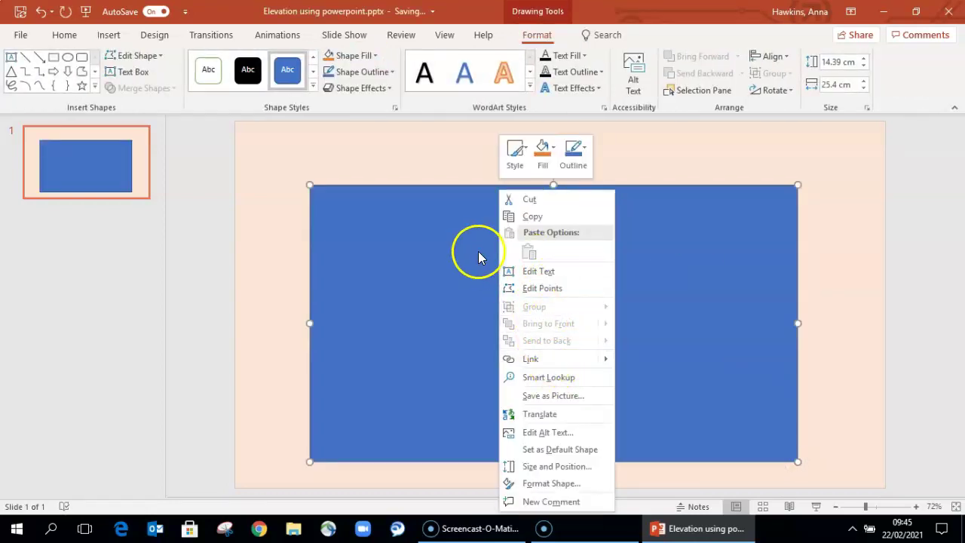
{"action": "left_click", "coordinate": [544, 151]}
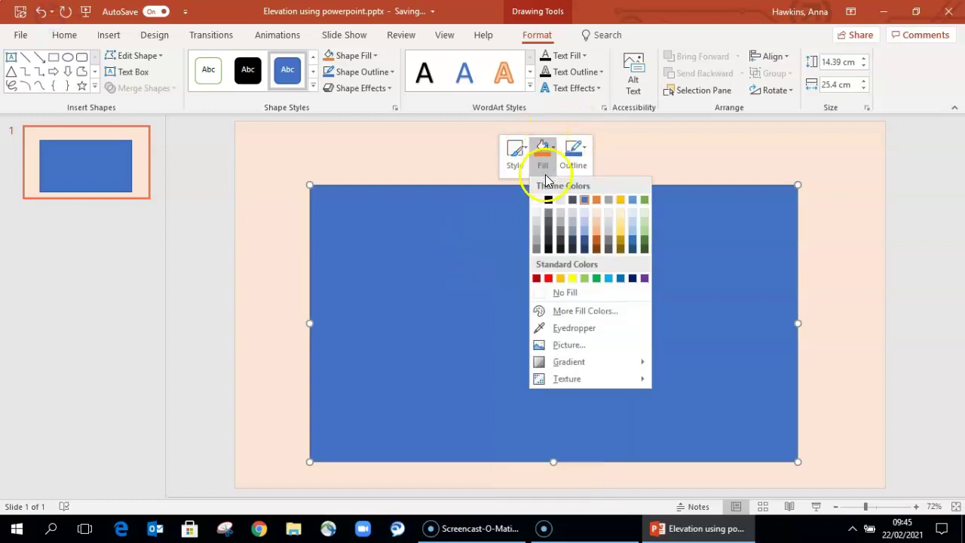
{"action": "left_click", "coordinate": [537, 199]}
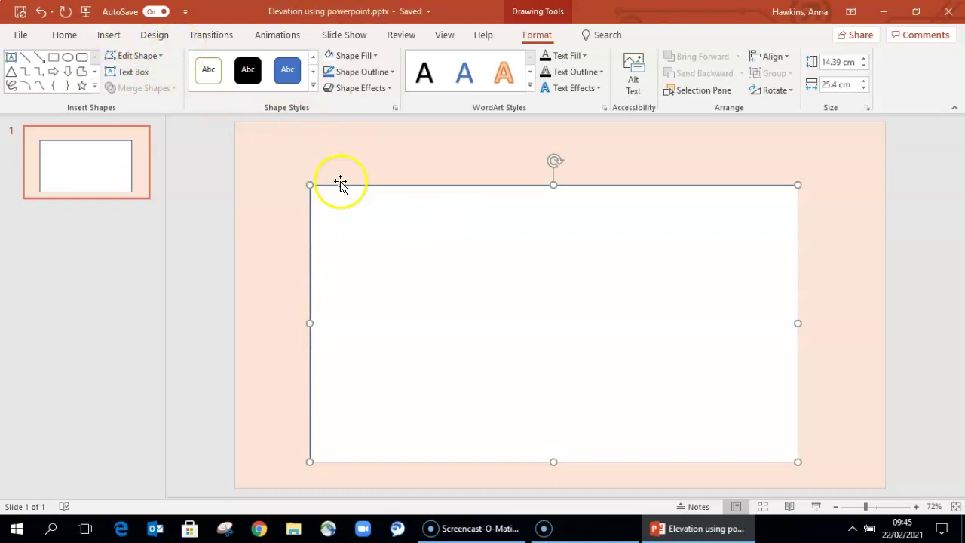
{"action": "left_click", "coordinate": [367, 276]}
{"action": "key", "text": "alt+n"}
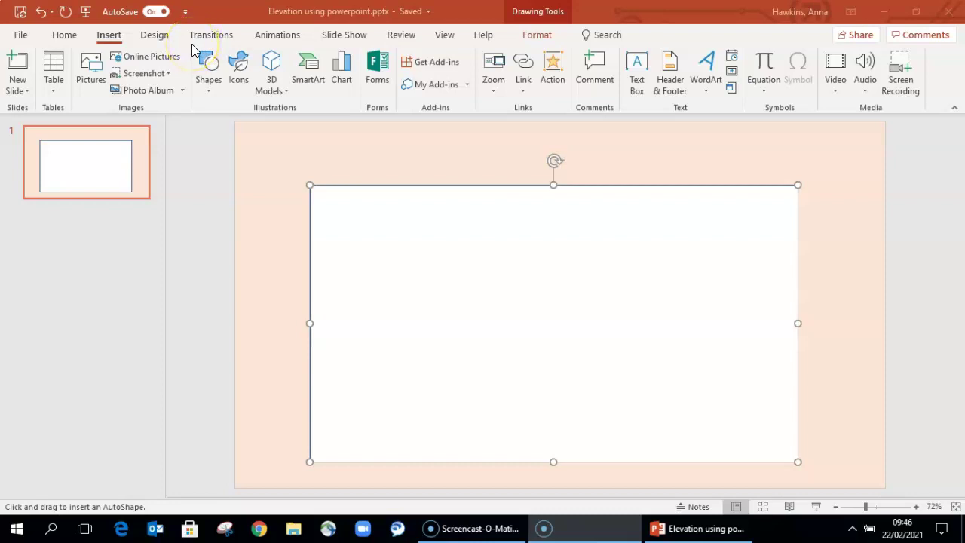
Step: Draw a section rectangle inside the white building outline
{"action": "left_click", "coordinate": [210, 84]}
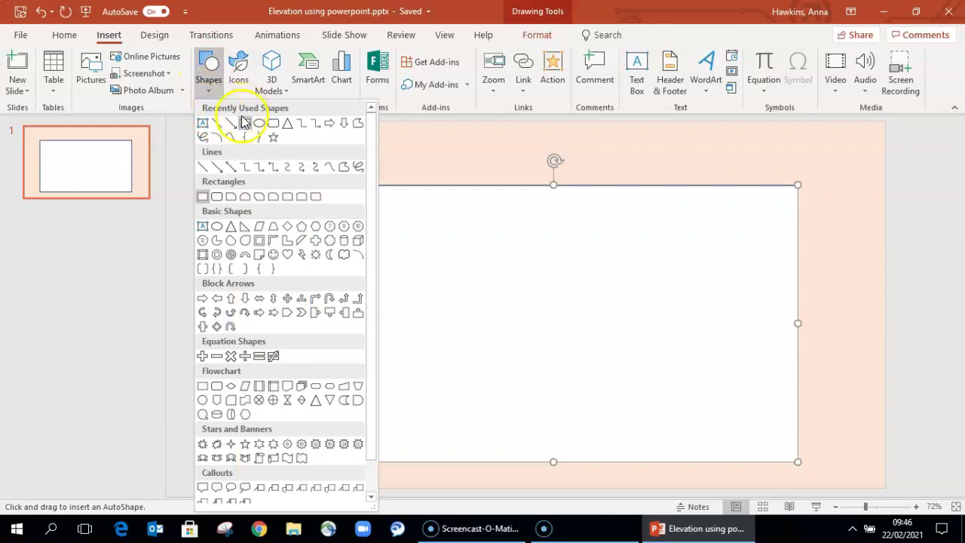
{"action": "left_click", "coordinate": [243, 122]}
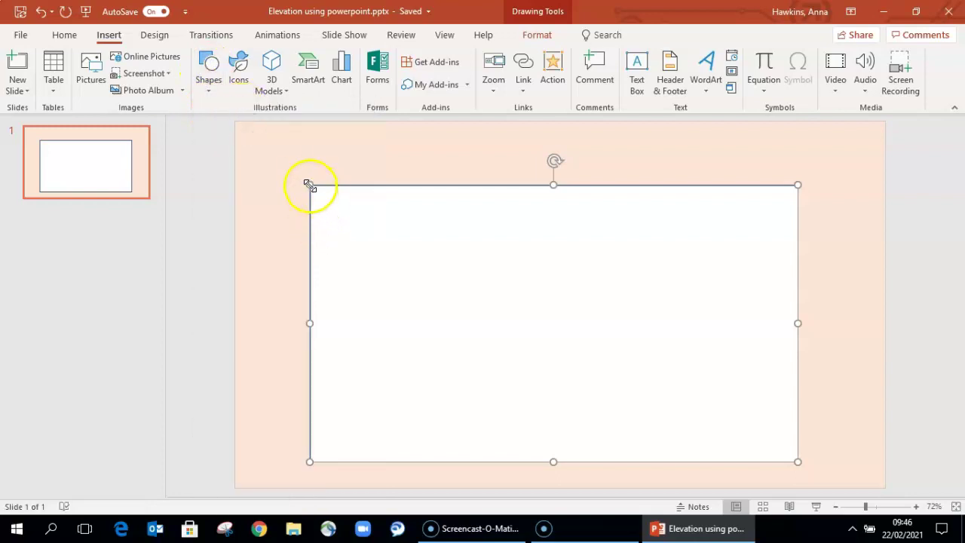
{"action": "left_click_drag", "start_coordinate": [317, 192], "coordinate": [311, 166]}
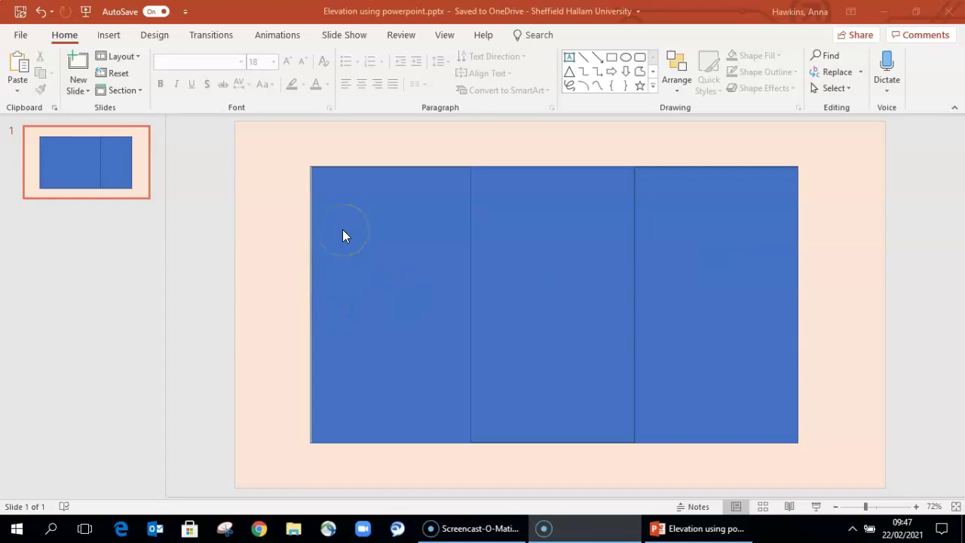
Step: Fill the left section light orange, then bring up the middle section's options
{"action": "left_click", "coordinate": [370, 248]}
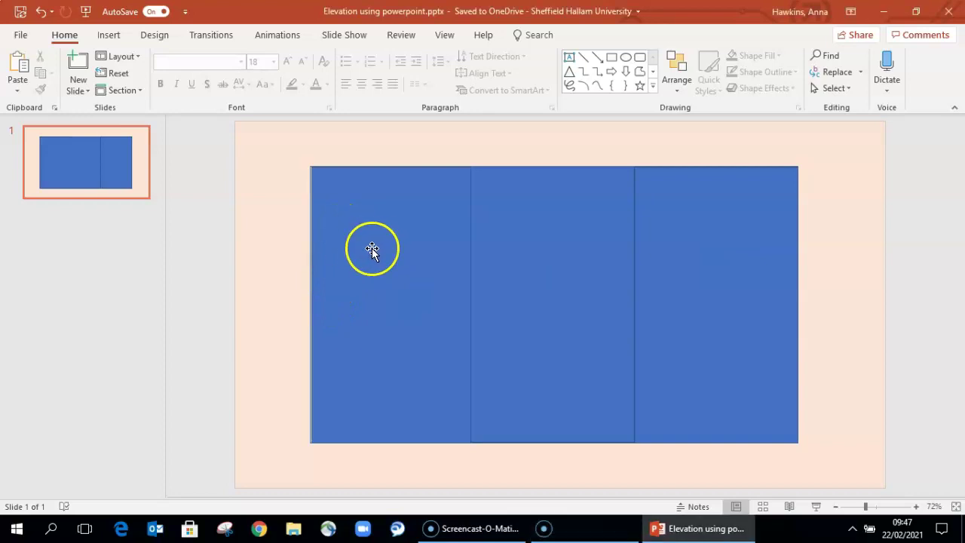
{"action": "right_click", "coordinate": [371, 251]}
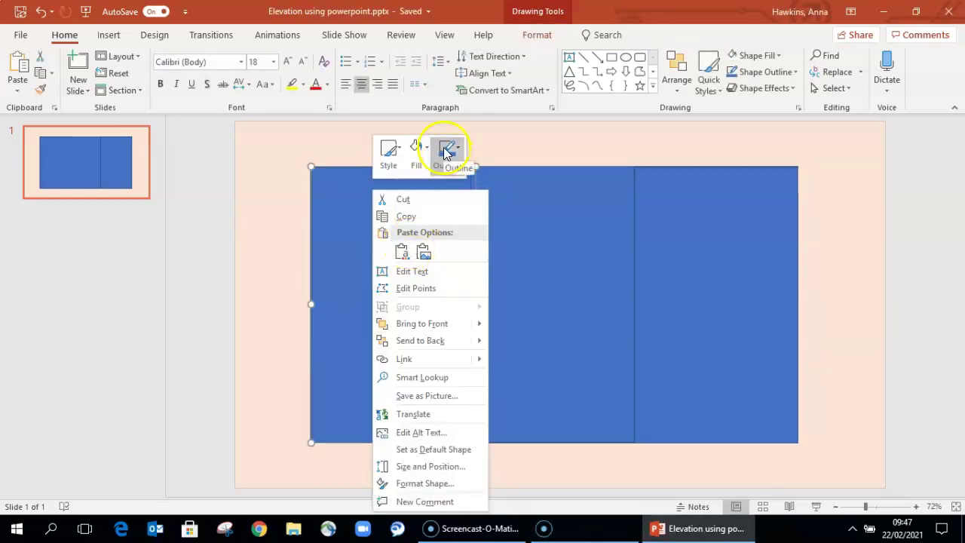
{"action": "left_click", "coordinate": [416, 151]}
{"action": "left_click", "coordinate": [47, 12]}
{"action": "left_click", "coordinate": [426, 151]}
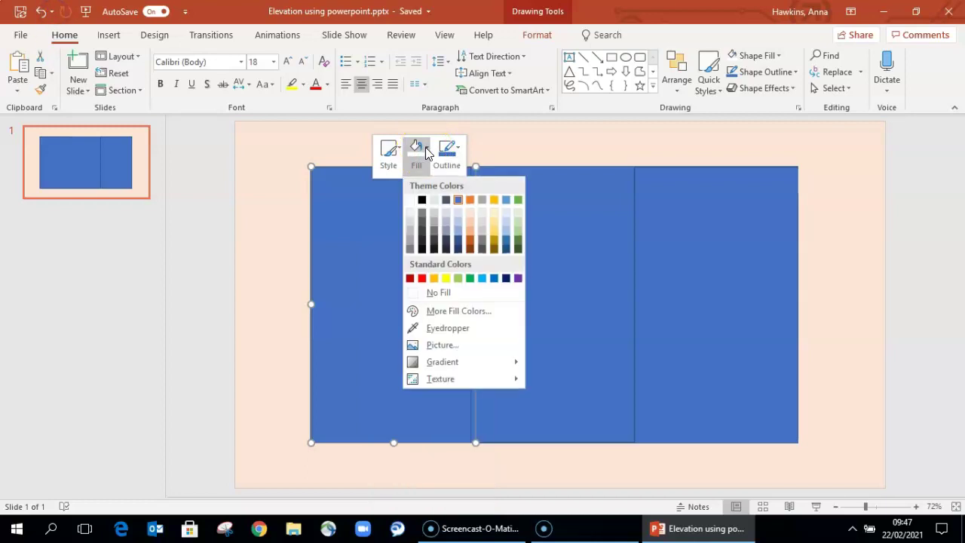
{"action": "left_click", "coordinate": [469, 230]}
{"action": "right_click", "coordinate": [524, 208]}
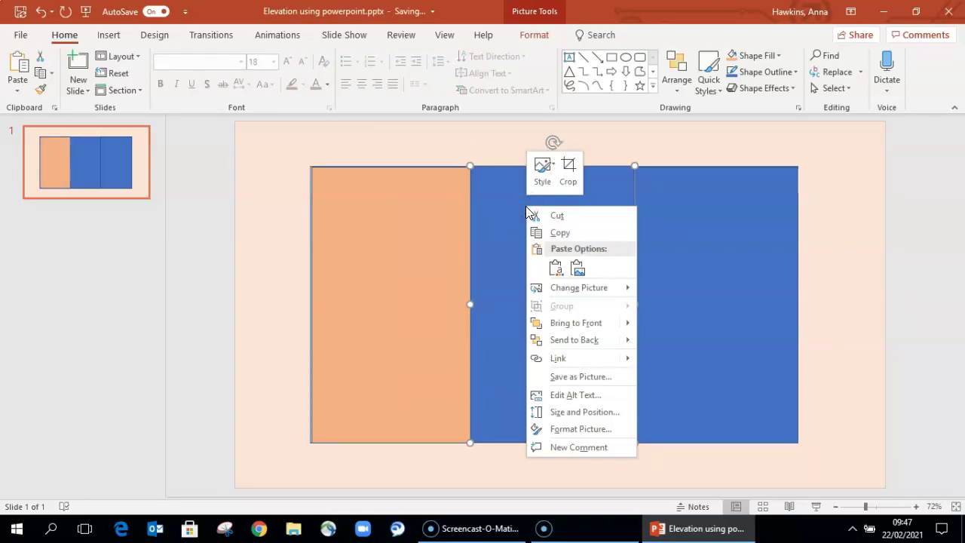
{"action": "right_click", "coordinate": [492, 247]}
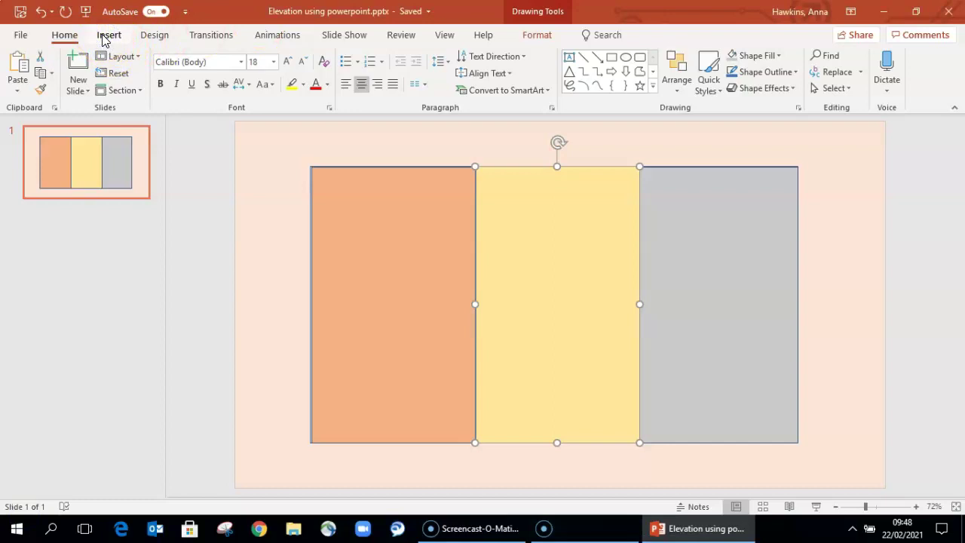
Step: Draw a tall rounded window and a wider rounded panel at the orange section's base
{"action": "left_click", "coordinate": [103, 37]}
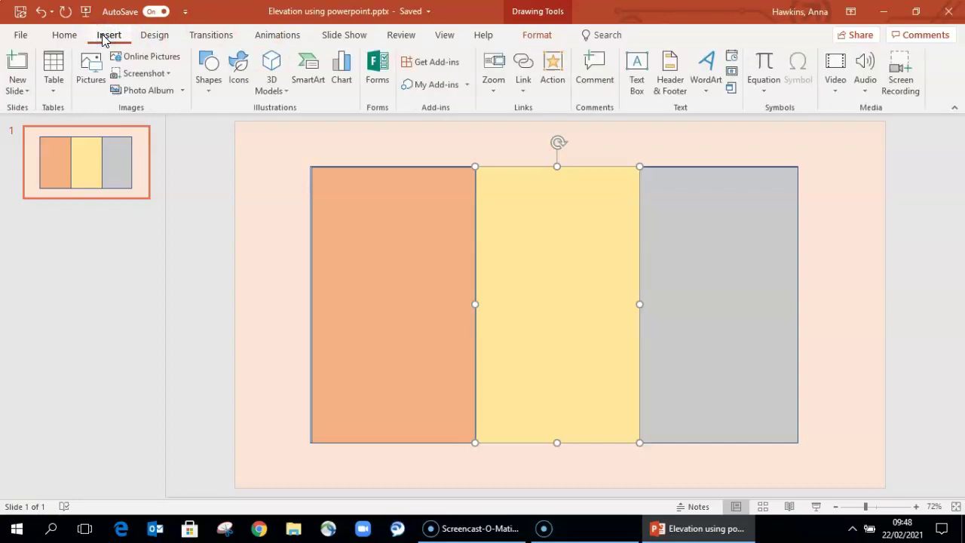
{"action": "left_click", "coordinate": [206, 66]}
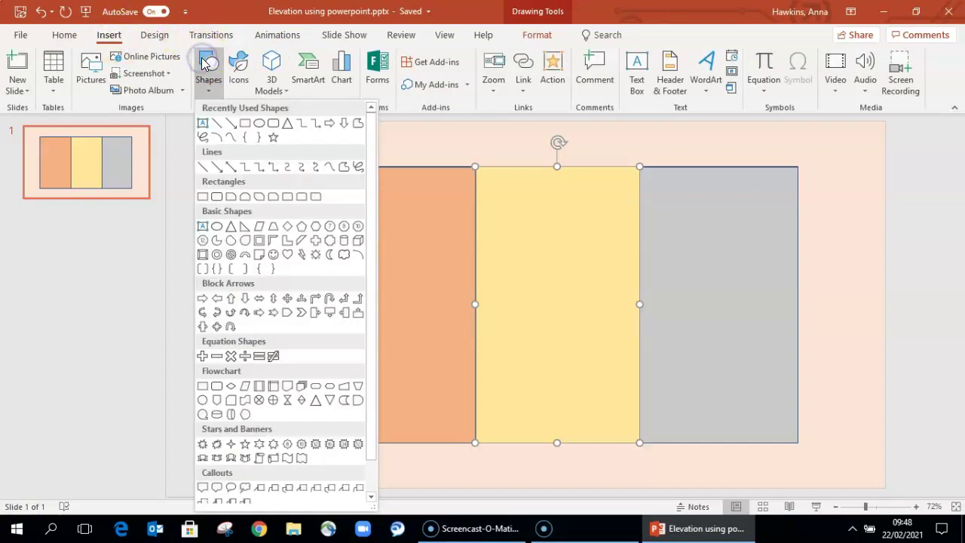
{"action": "left_click", "coordinate": [270, 124]}
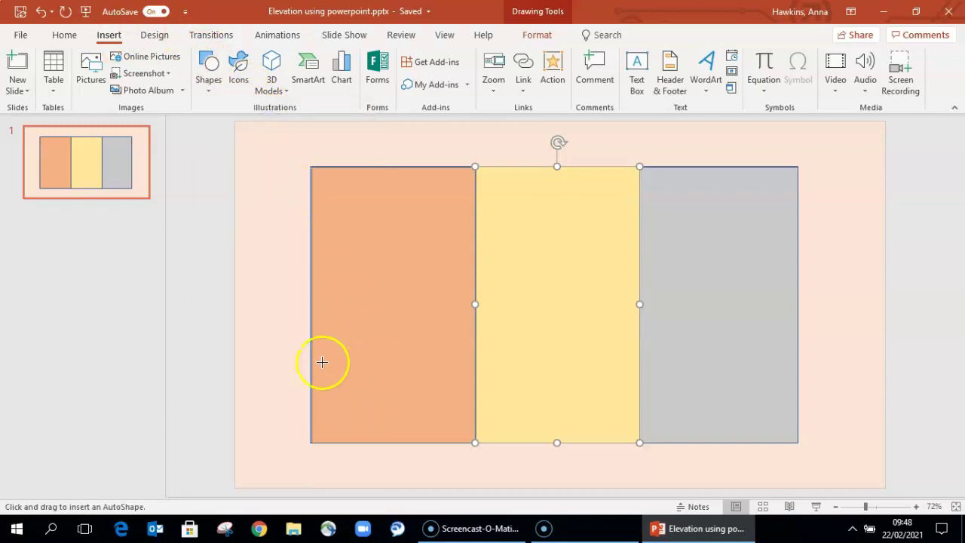
{"action": "left_click_drag", "start_coordinate": [322, 366], "coordinate": [353, 430]}
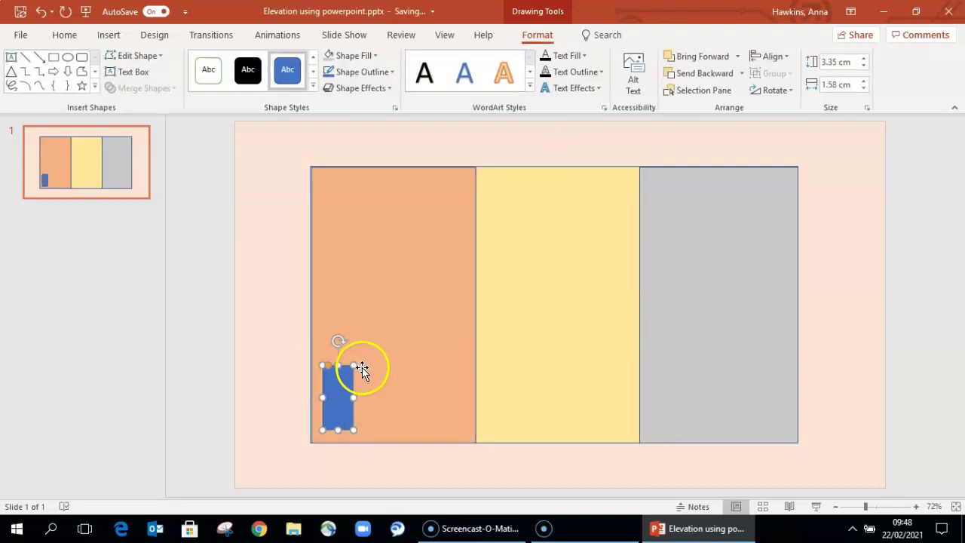
{"action": "left_click", "coordinate": [366, 364]}
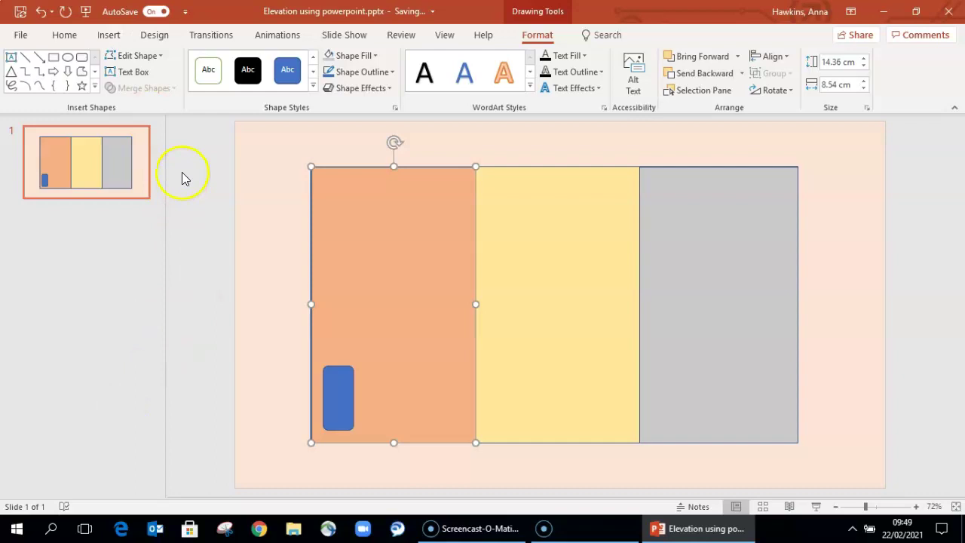
{"action": "left_click", "coordinate": [109, 36]}
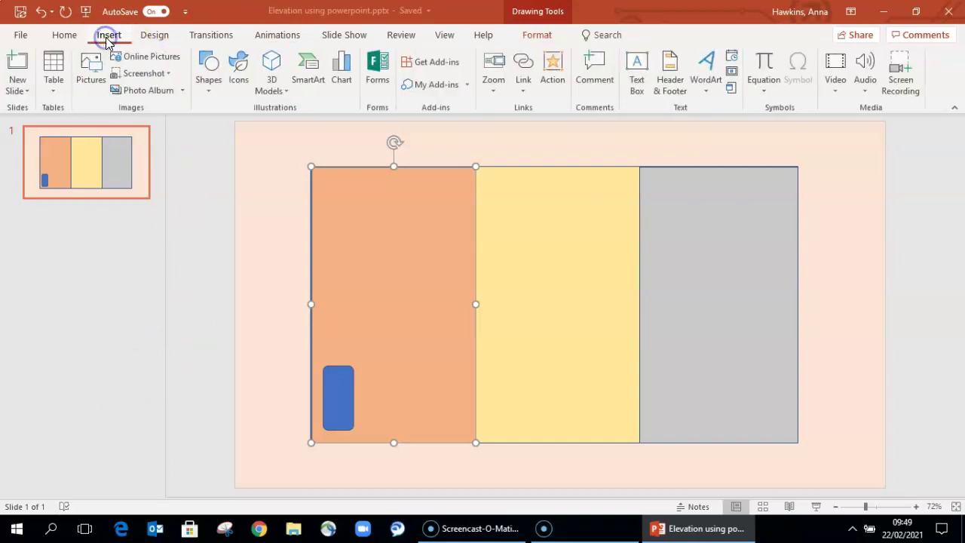
{"action": "left_click", "coordinate": [209, 66]}
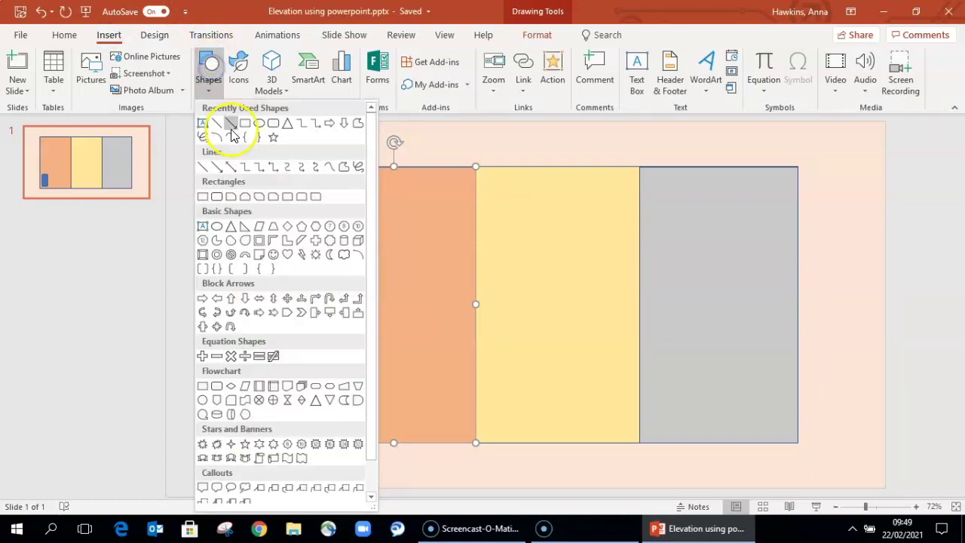
{"action": "left_click", "coordinate": [272, 122]}
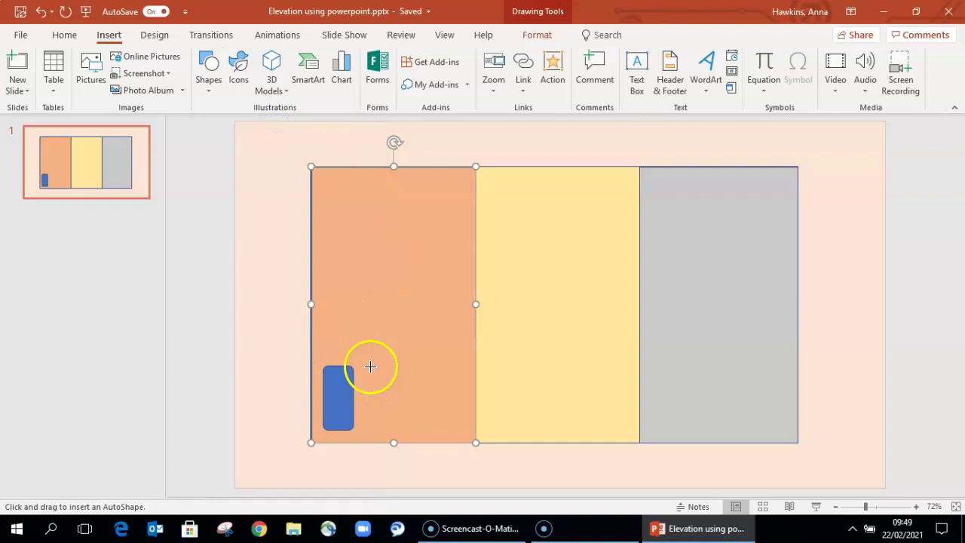
{"action": "left_click_drag", "start_coordinate": [369, 368], "coordinate": [467, 429]}
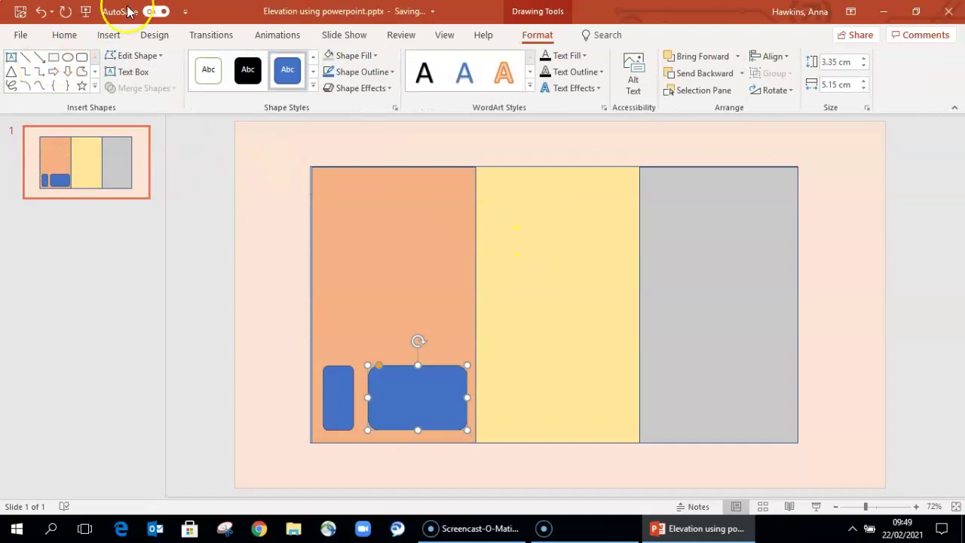
Step: Copy the small blue door shape and move a pasted copy up to form a window
{"action": "left_click", "coordinate": [108, 35]}
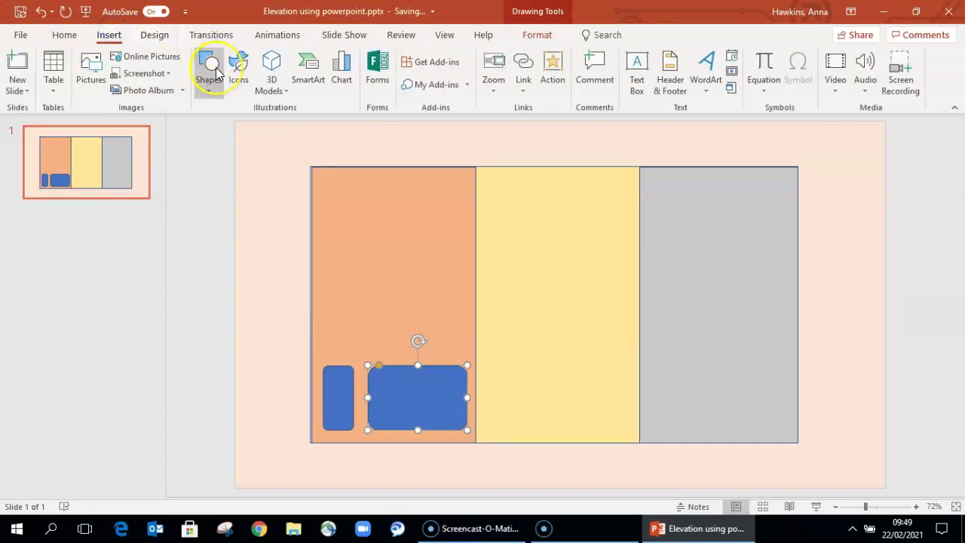
{"action": "left_click", "coordinate": [341, 385]}
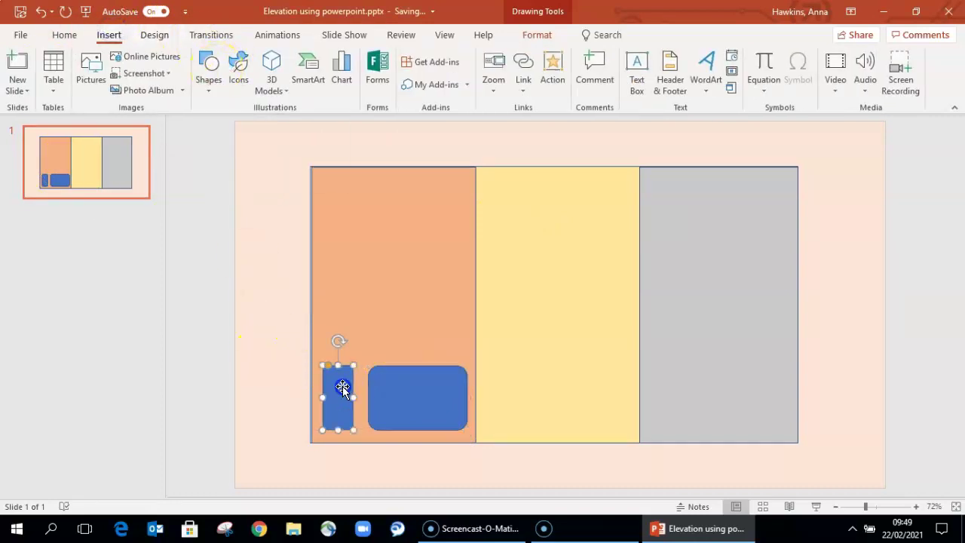
{"action": "right_click", "coordinate": [342, 385]}
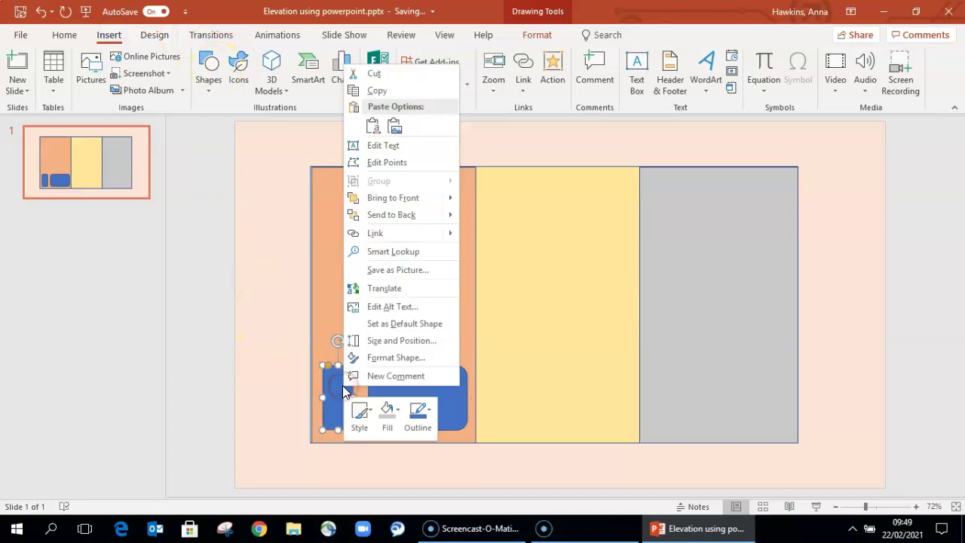
{"action": "left_click", "coordinate": [389, 91]}
{"action": "left_click", "coordinate": [351, 286]}
{"action": "right_click", "coordinate": [355, 293]}
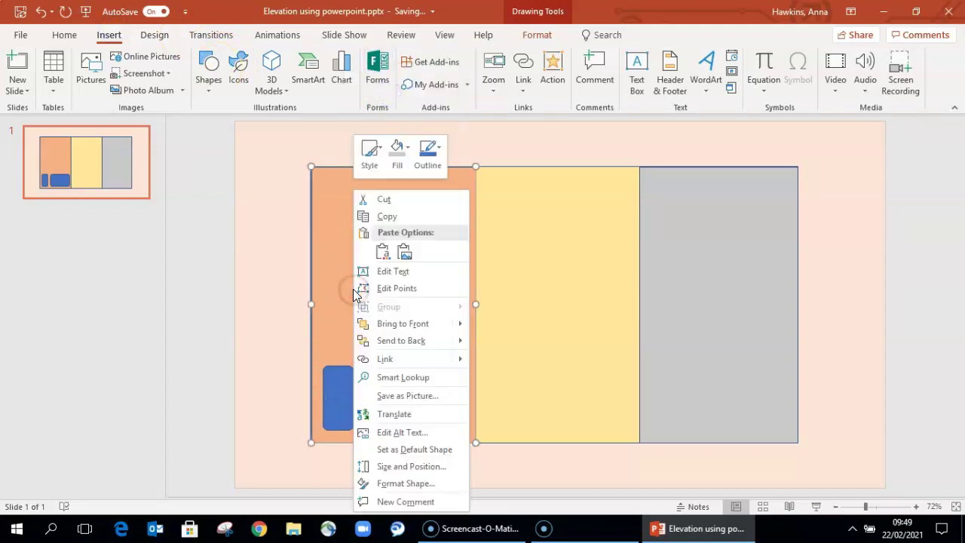
{"action": "left_click", "coordinate": [382, 253]}
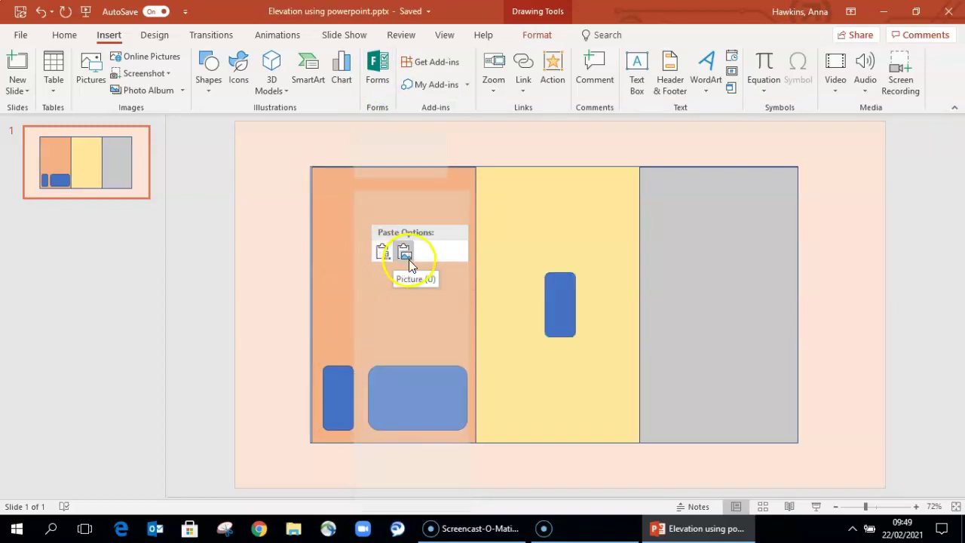
{"action": "left_click", "coordinate": [382, 253]}
{"action": "left_click_drag", "start_coordinate": [336, 407], "coordinate": [338, 310]}
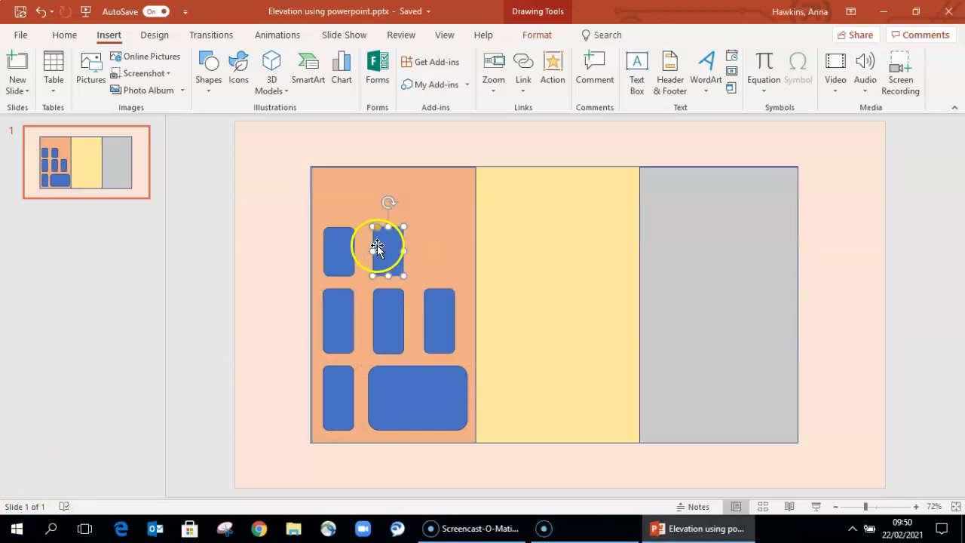
Step: Paste another copy into the window row and copy the top-left window
{"action": "right_click", "coordinate": [387, 247]}
{"action": "left_click", "coordinate": [414, 253]}
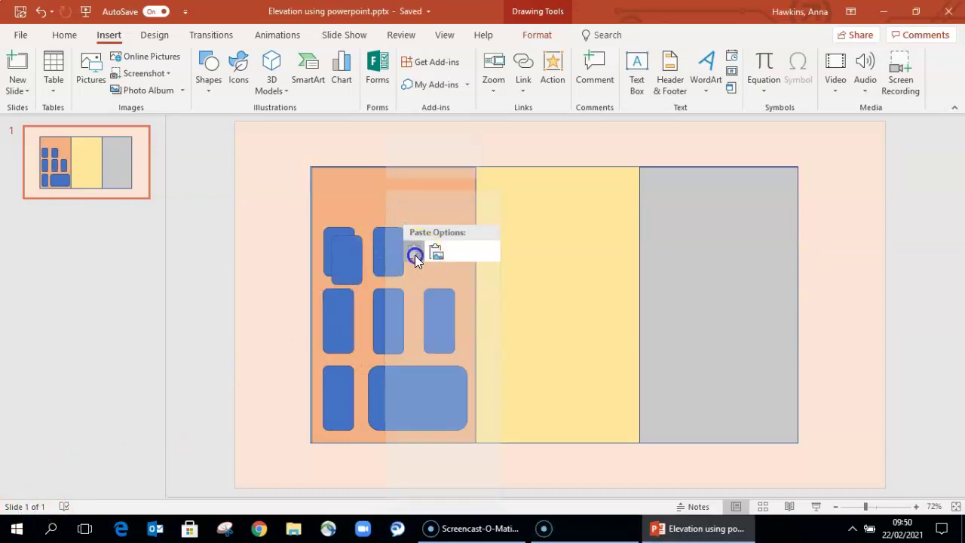
{"action": "left_click_drag", "start_coordinate": [340, 256], "coordinate": [440, 248]}
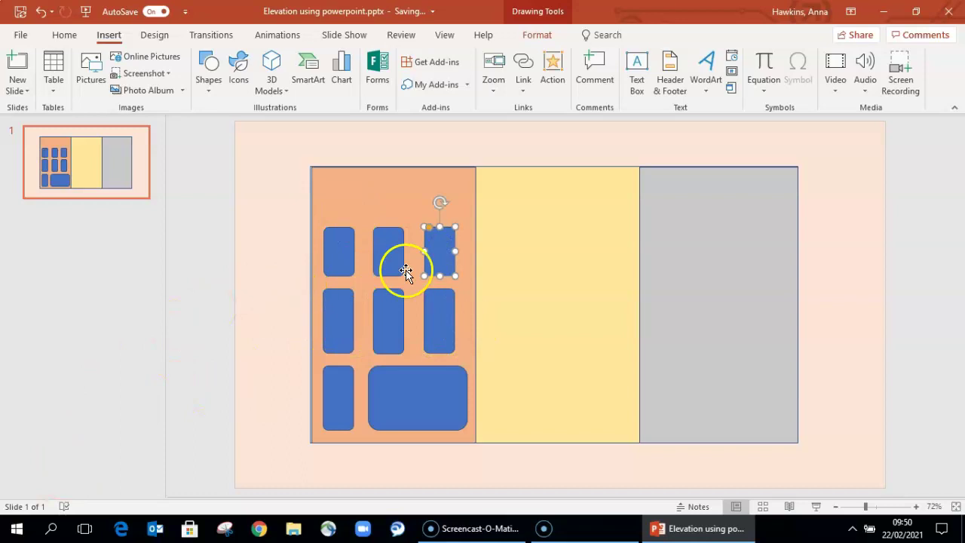
{"action": "right_click", "coordinate": [342, 244]}
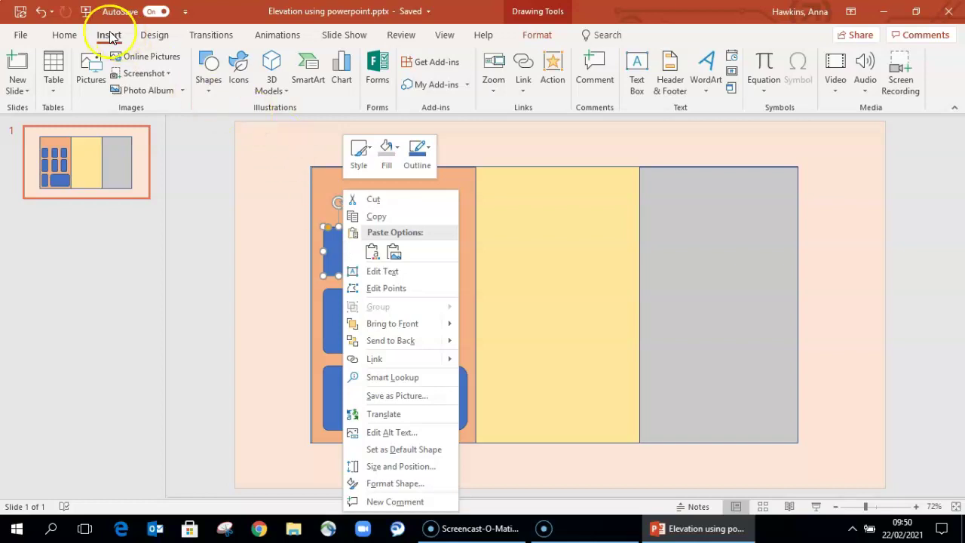
{"action": "left_click", "coordinate": [377, 217]}
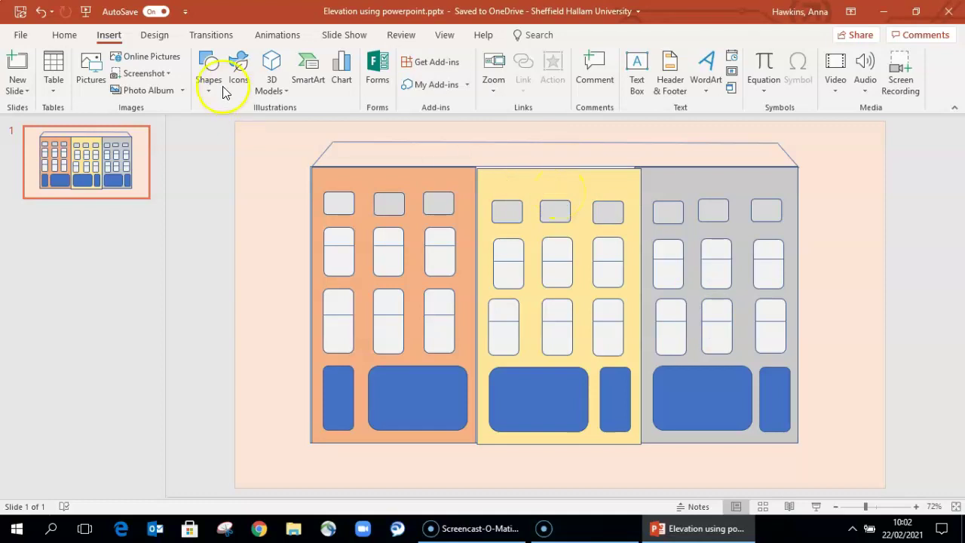
Step: Insert the coffee cup icon from Food and drinks and place it on the left shop front
{"action": "left_click", "coordinate": [236, 68]}
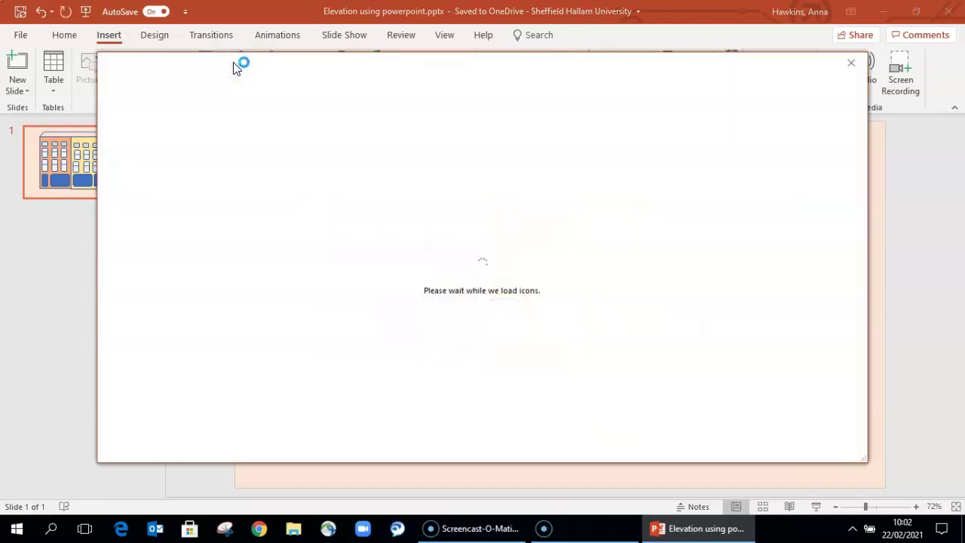
{"action": "left_click", "coordinate": [237, 82]}
{"action": "left_click_drag", "start_coordinate": [266, 186], "coordinate": [271, 287]}
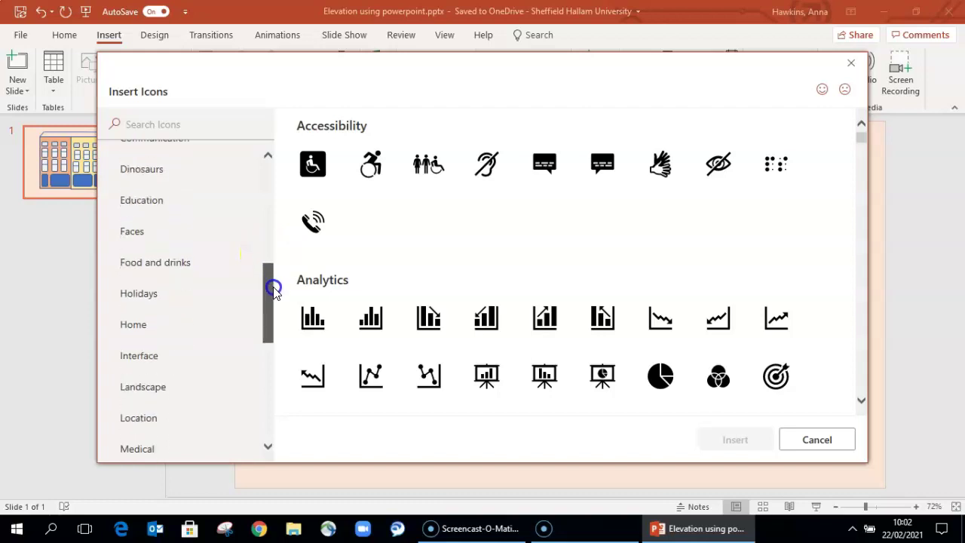
{"action": "left_click", "coordinate": [176, 263]}
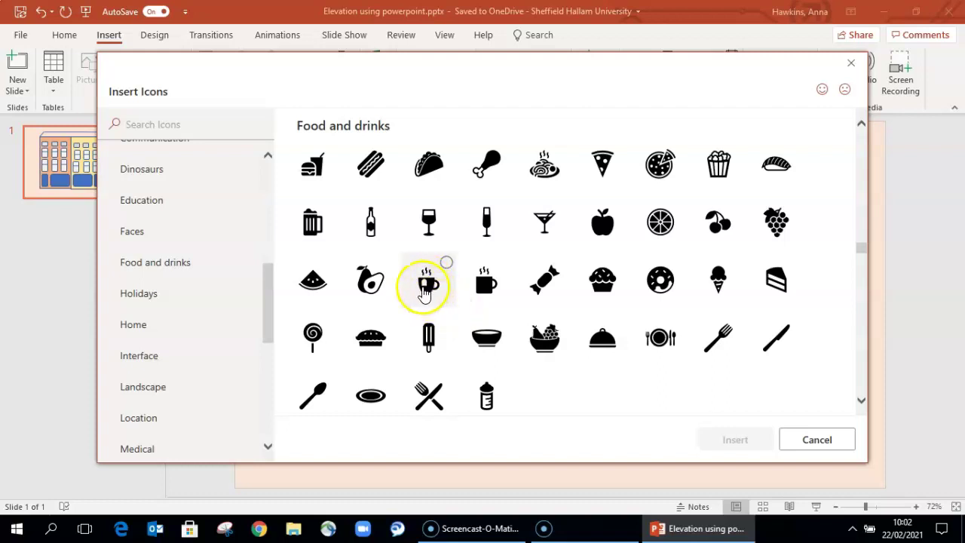
{"action": "left_click", "coordinate": [427, 287]}
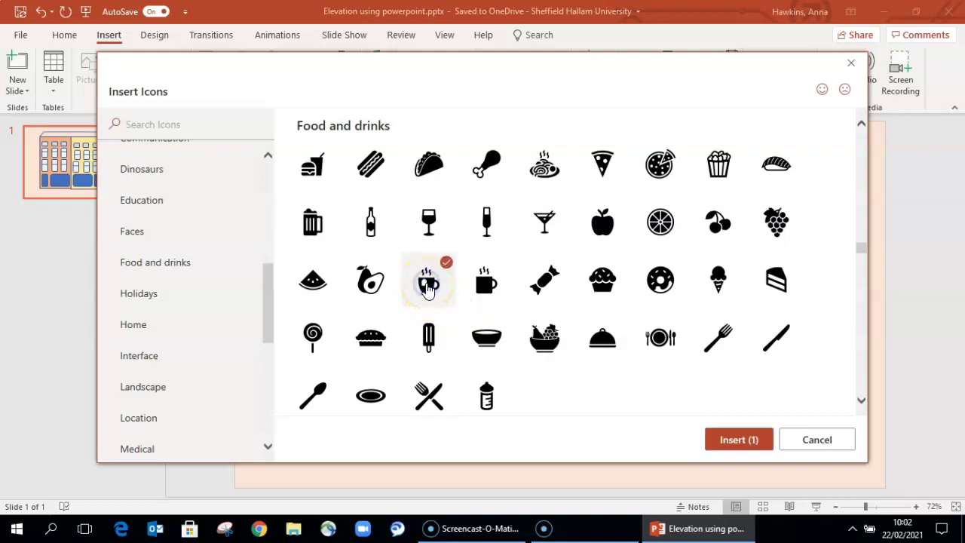
{"action": "left_click", "coordinate": [726, 440]}
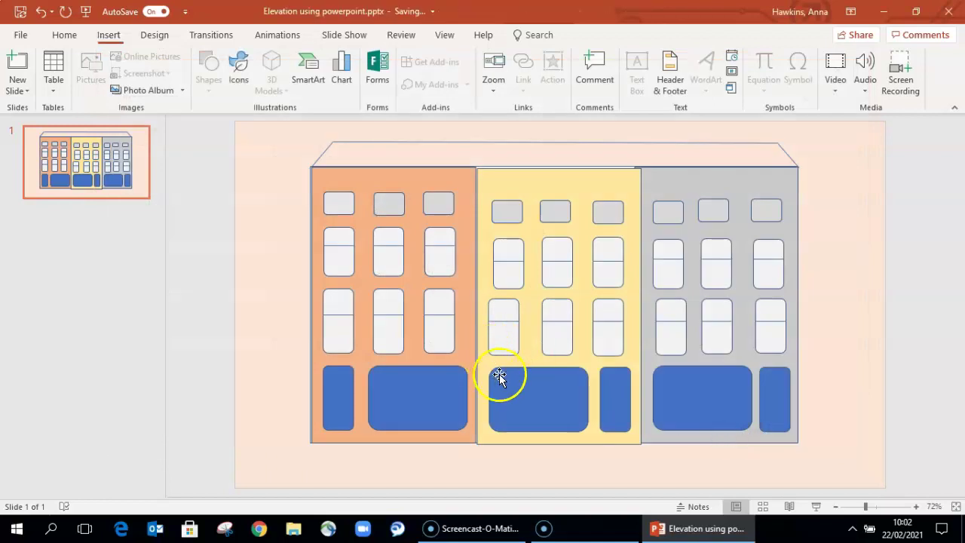
{"action": "left_click_drag", "start_coordinate": [539, 319], "coordinate": [409, 399]}
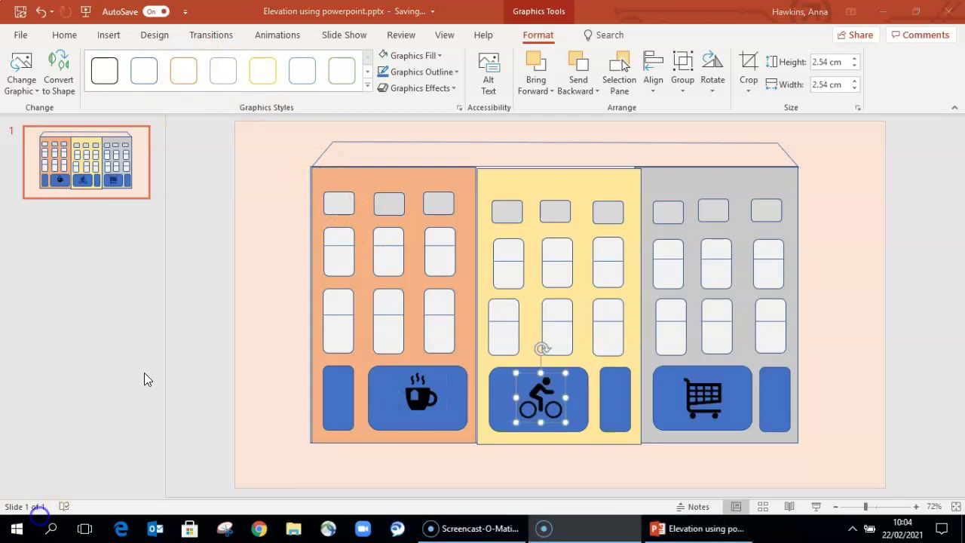
Step: Draw a line callout right of the grey section, narrow it, and type 'Fainted render'
{"action": "left_click", "coordinate": [108, 36]}
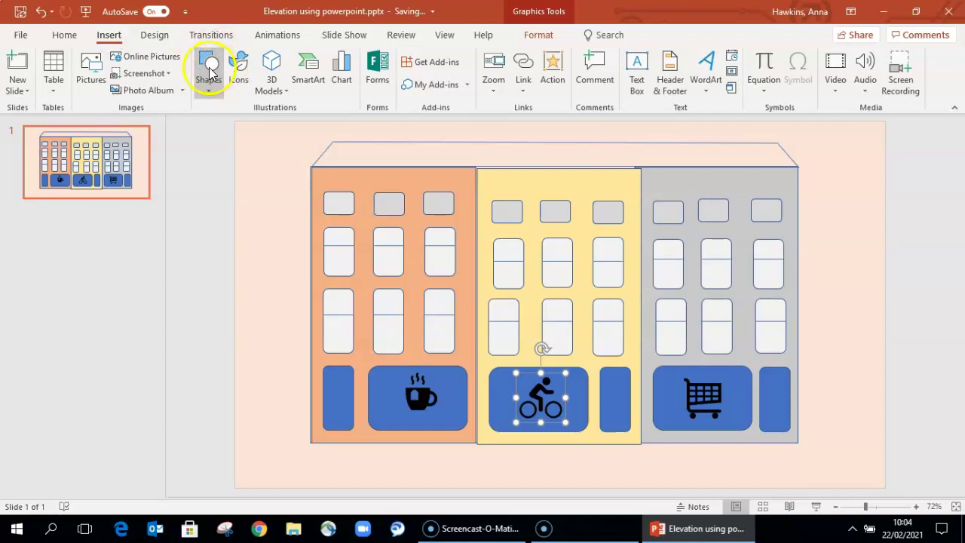
{"action": "left_click", "coordinate": [210, 72]}
{"action": "scroll", "coordinate": [290, 354], "scroll_direction": "down", "scroll_amount": 1}
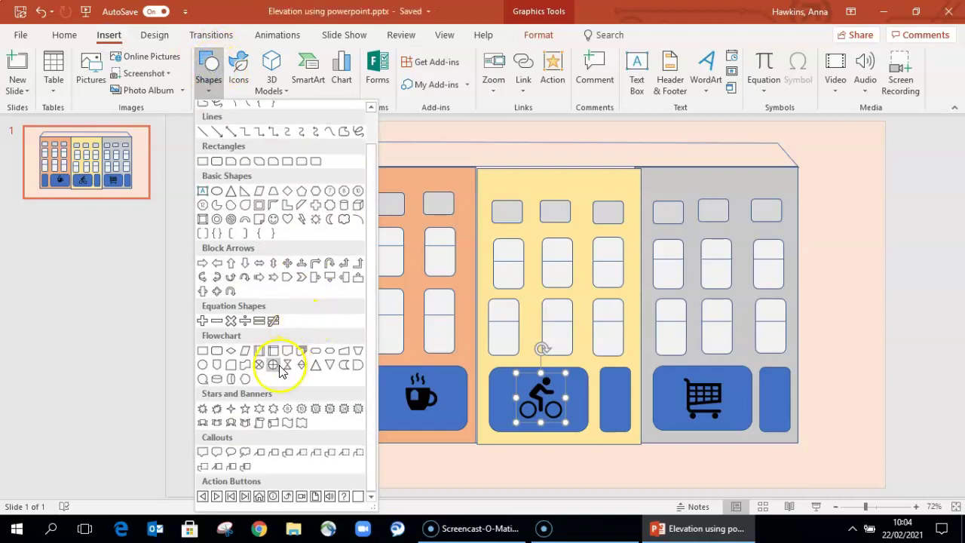
{"action": "left_click", "coordinate": [259, 452]}
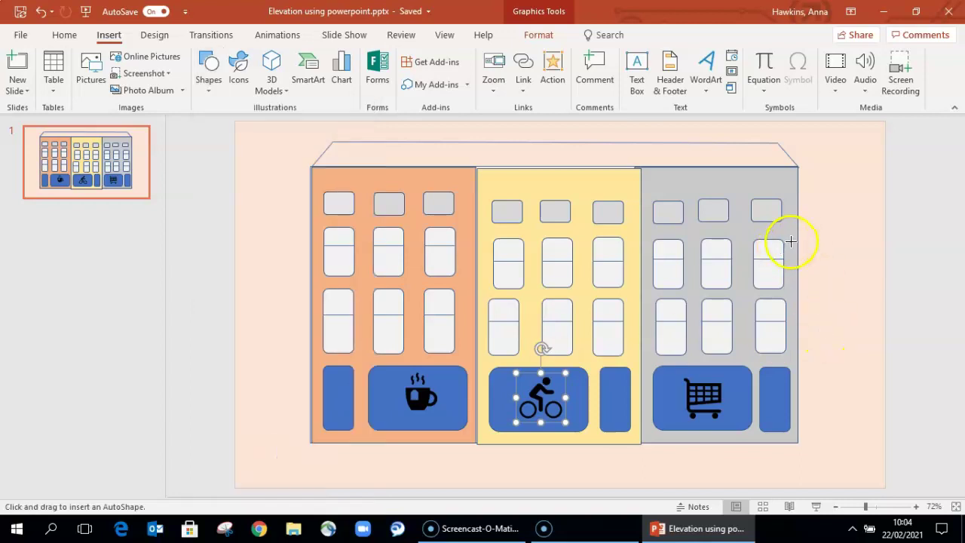
{"action": "mouse_move", "coordinate": [788, 228]}
{"action": "left_mouse_down"}
{"action": "mouse_move", "coordinate": [841, 190]}
{"action": "mouse_move", "coordinate": [870, 191]}
{"action": "mouse_move", "coordinate": [837, 190]}
{"action": "left_mouse_up"}
{"action": "left_click", "coordinate": [825, 187]}
{"action": "left_click_drag", "start_coordinate": [890, 212], "coordinate": [876, 213]}
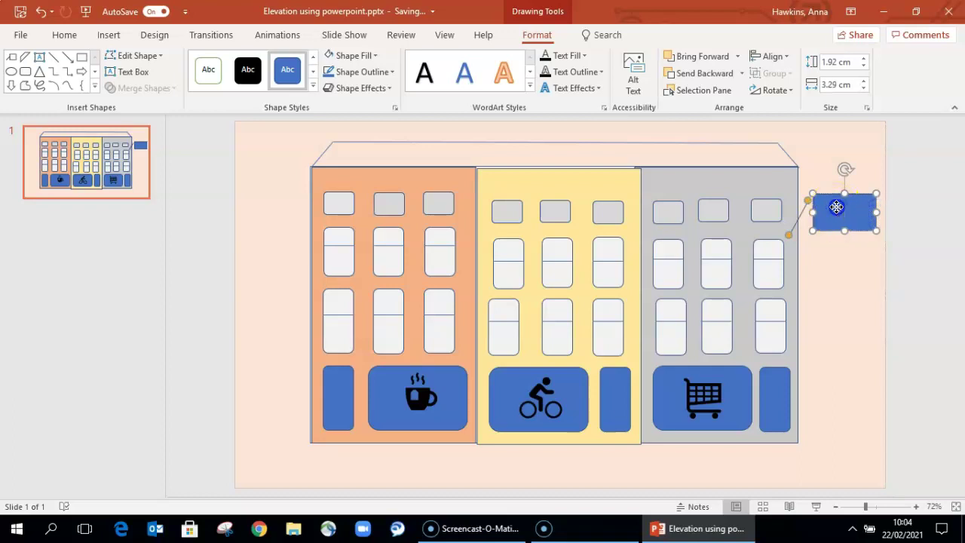
{"action": "left_click", "coordinate": [836, 208]}
{"action": "type", "text": "Fainted render"}
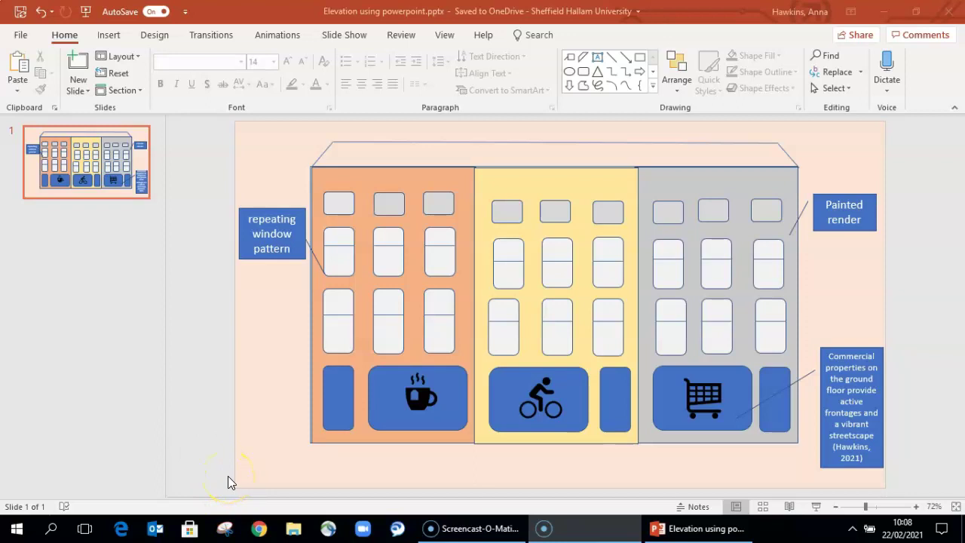
Step: Take a new Snipping Tool snip of the whole annotated slide area
{"action": "left_click", "coordinate": [226, 530]}
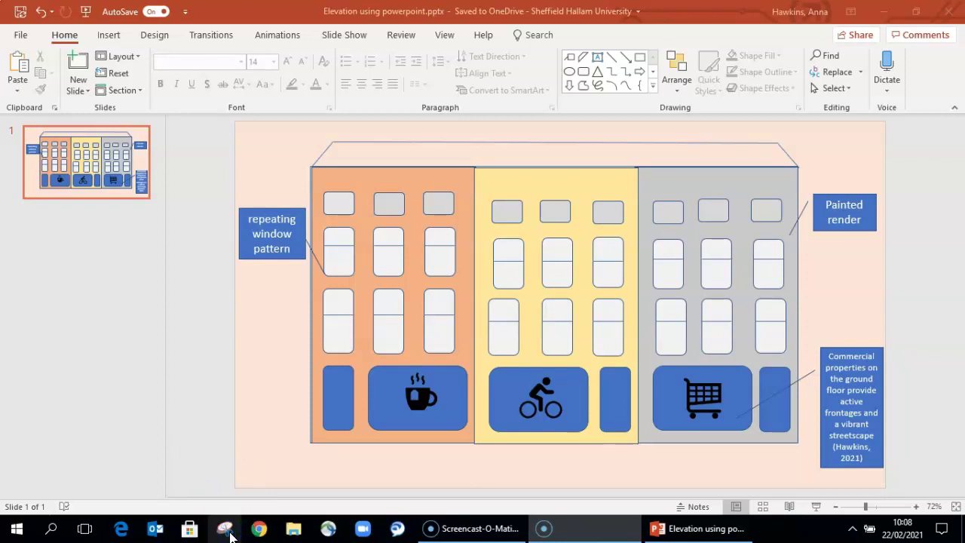
{"action": "left_click", "coordinate": [371, 80]}
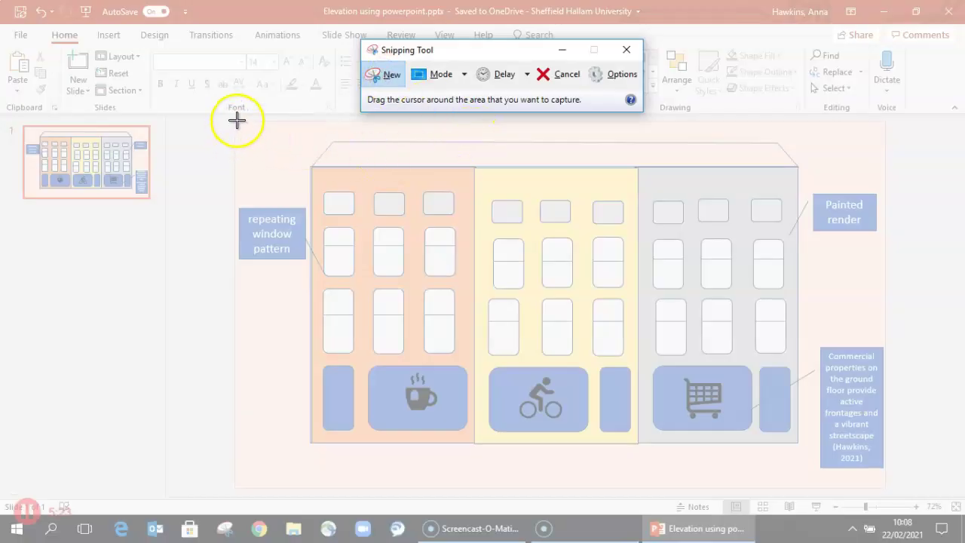
{"action": "left_click_drag", "start_coordinate": [236, 121], "coordinate": [884, 489]}
Step: Open Save As for the snip, proposing Capture.JPG as JPEG in the brotchen folder
{"action": "right_click", "coordinate": [500, 260]}
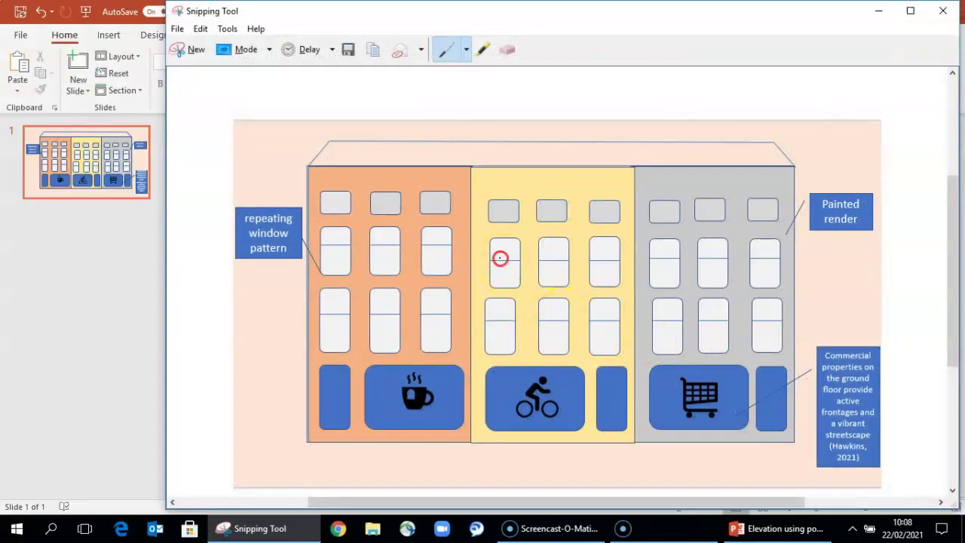
{"action": "left_click", "coordinate": [534, 299]}
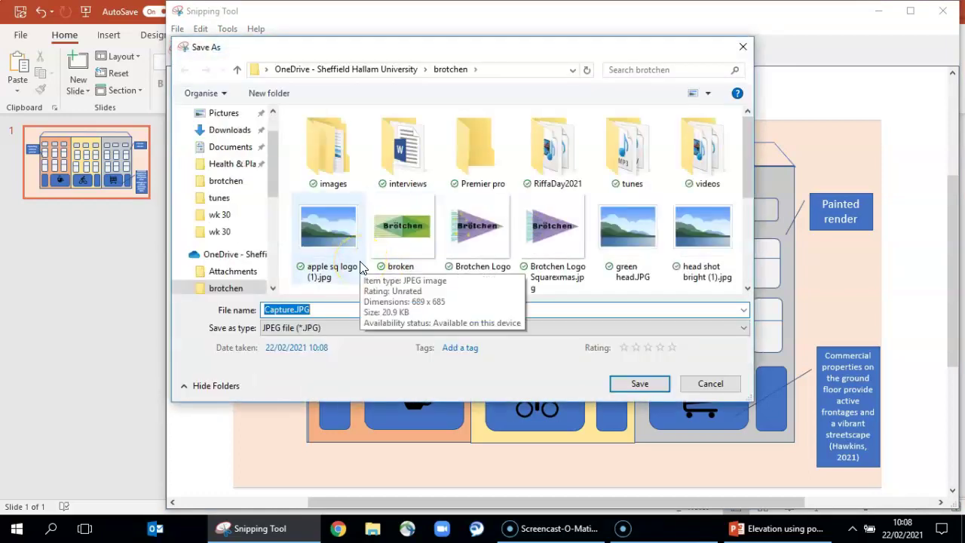
{"action": "left_click", "coordinate": [706, 58]}
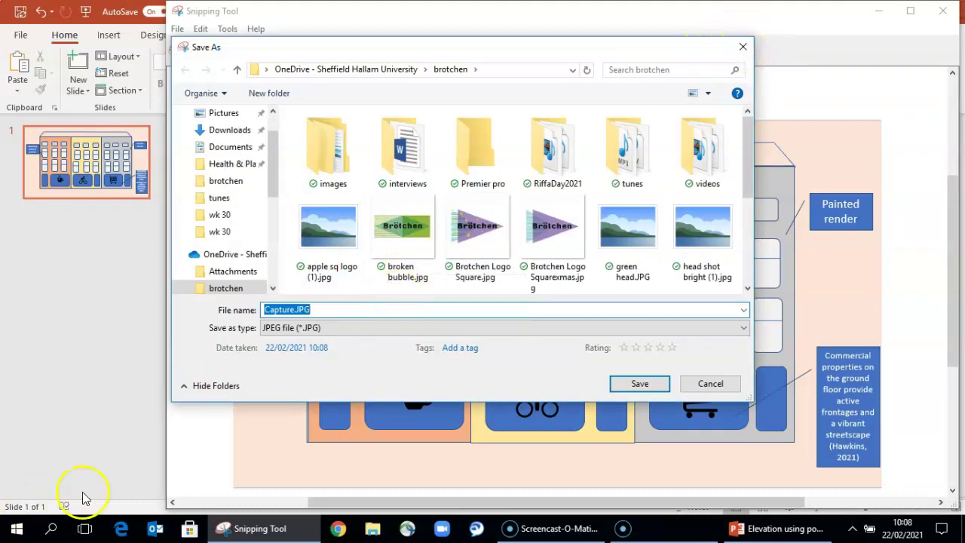